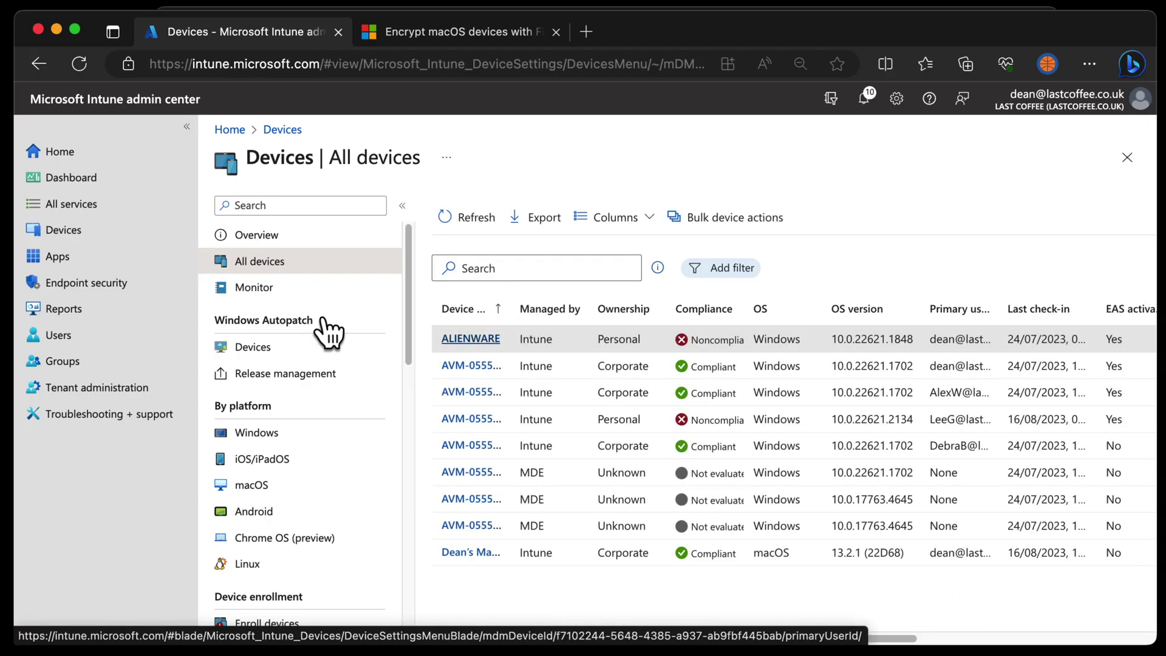
Step: Open the MacBook Air's Intune device page and bring its remote Mac session forward
click(468, 552)
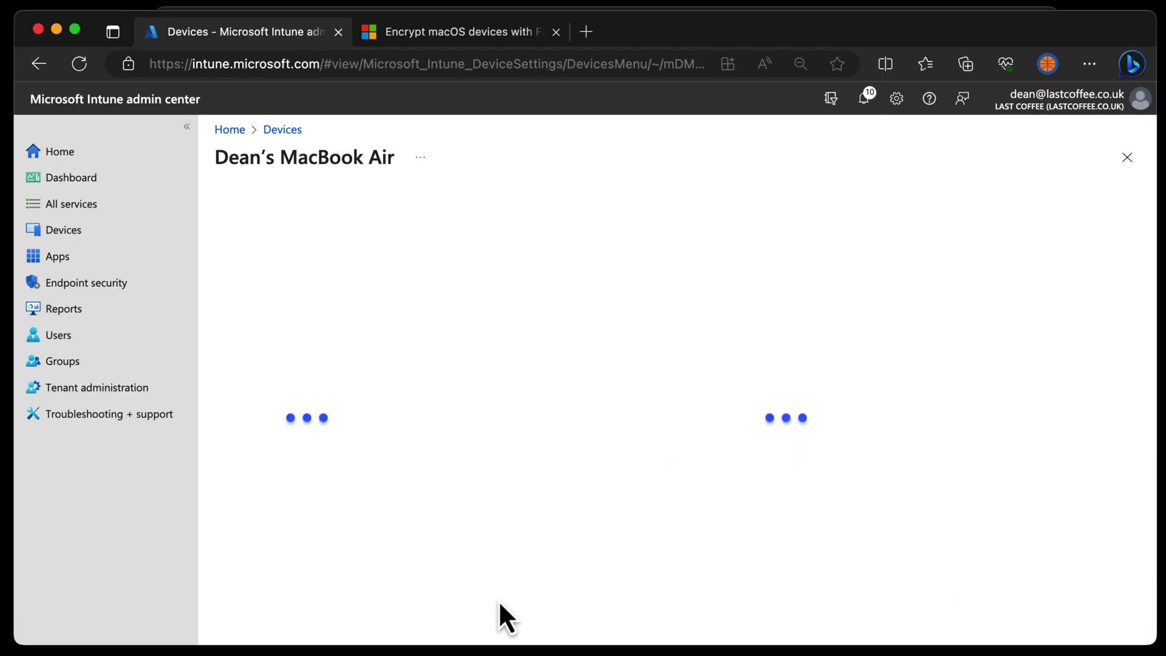
key(super+Tab)
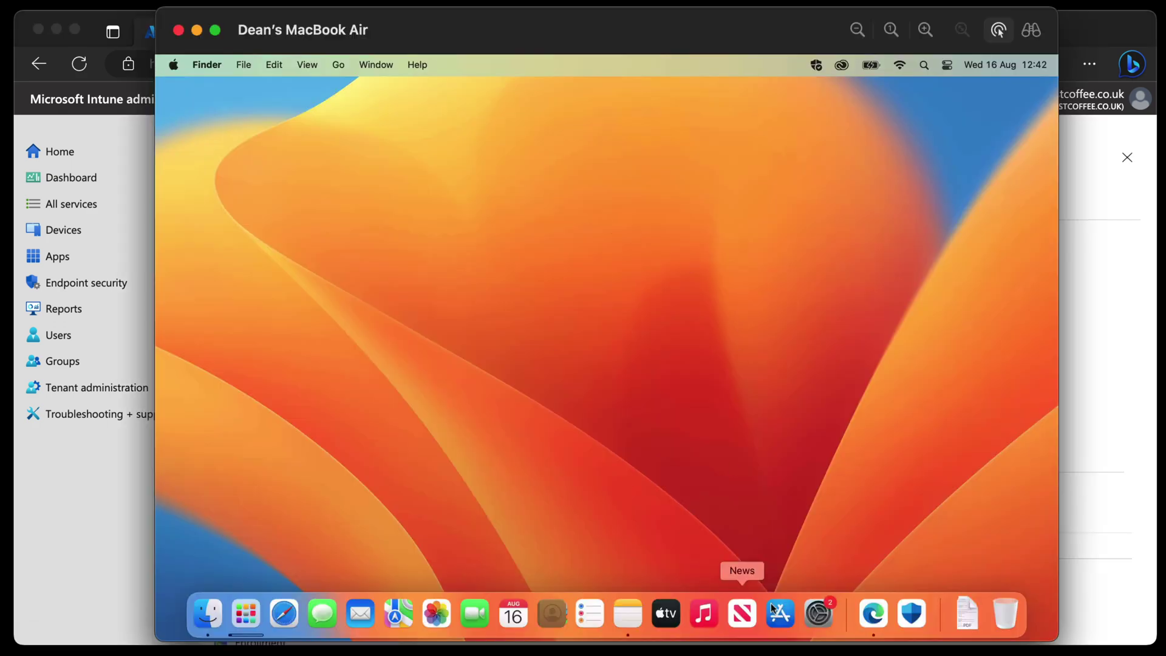
Step: Find FileVault in System Settings by searching 'fileva', try Turn On, then cancel it
click(818, 613)
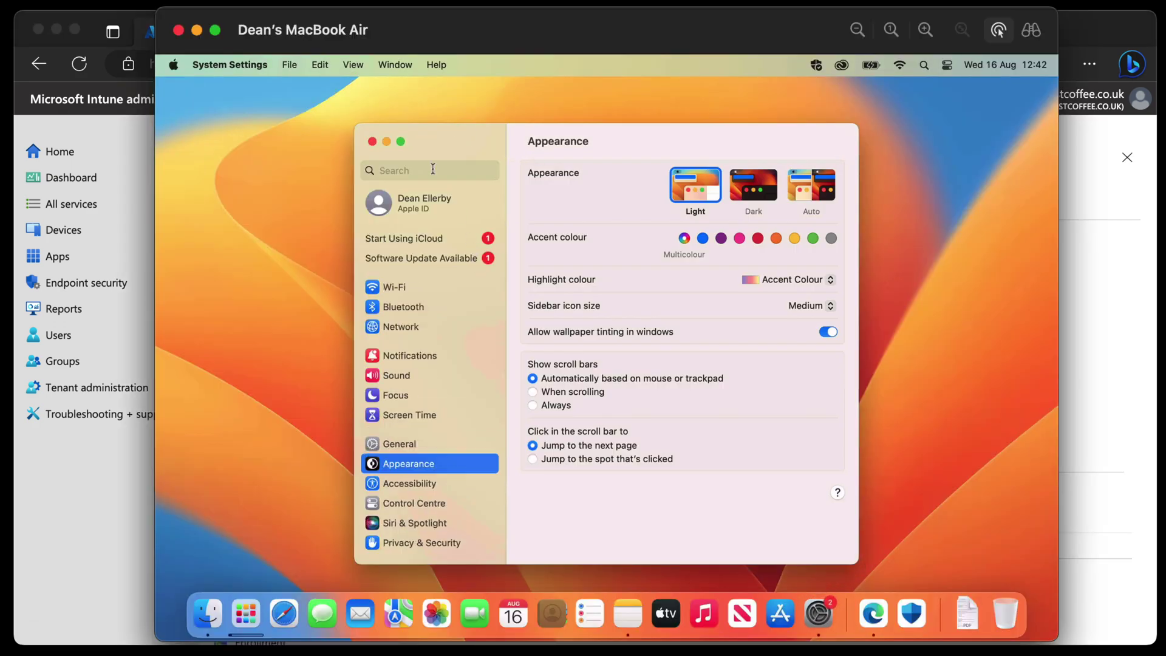
click(433, 169)
text(fileva)
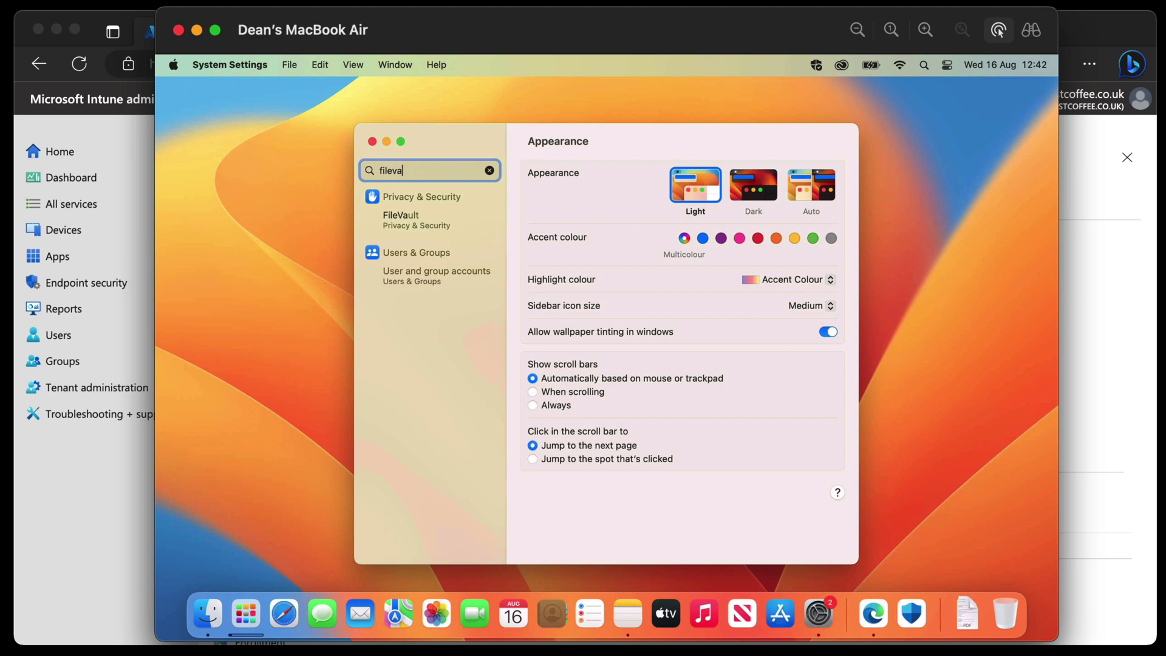
click(394, 226)
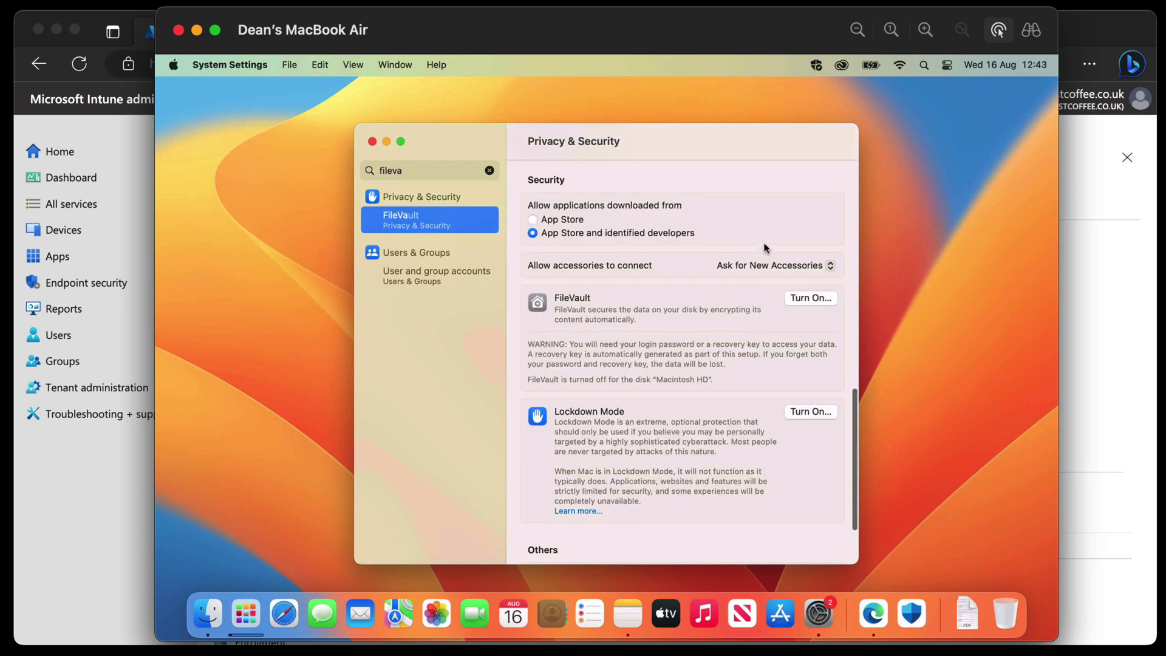
click(811, 298)
click(579, 430)
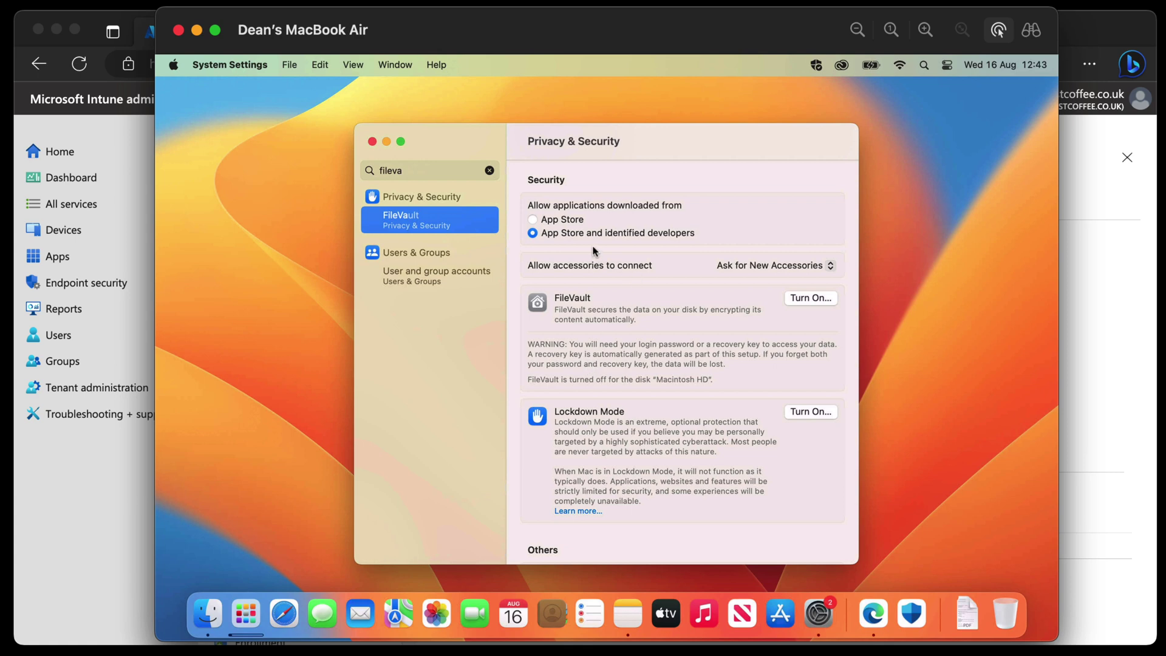
Step: Sync the MacBook Air from its Intune Overview, then return to the Mac session
click(74, 536)
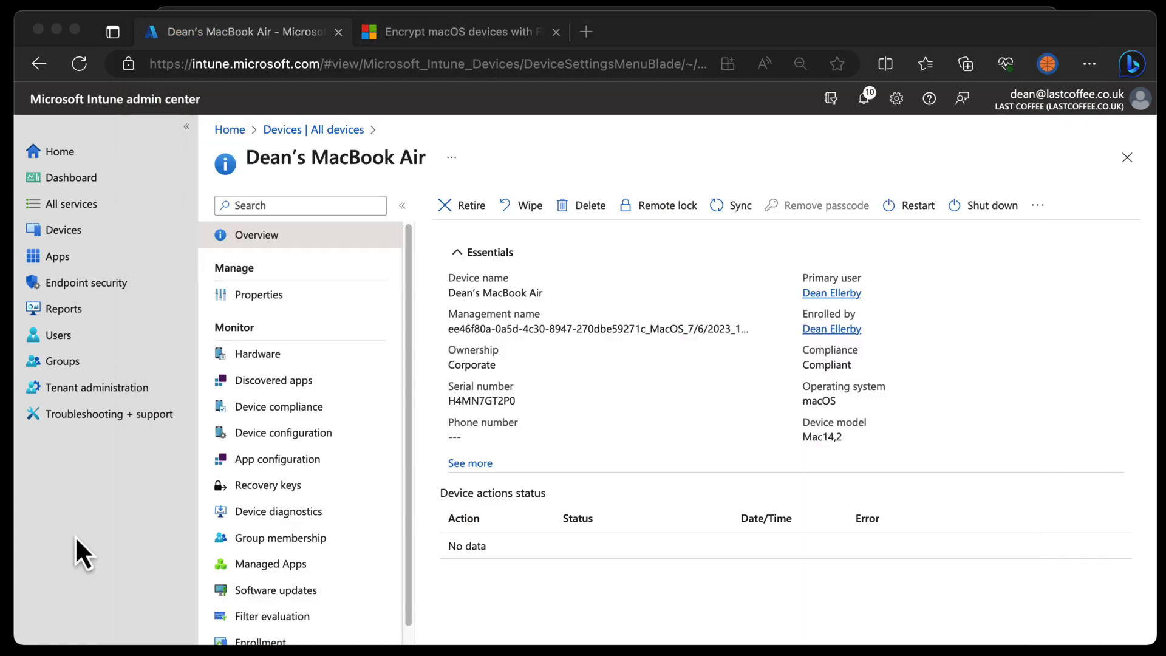
click(736, 209)
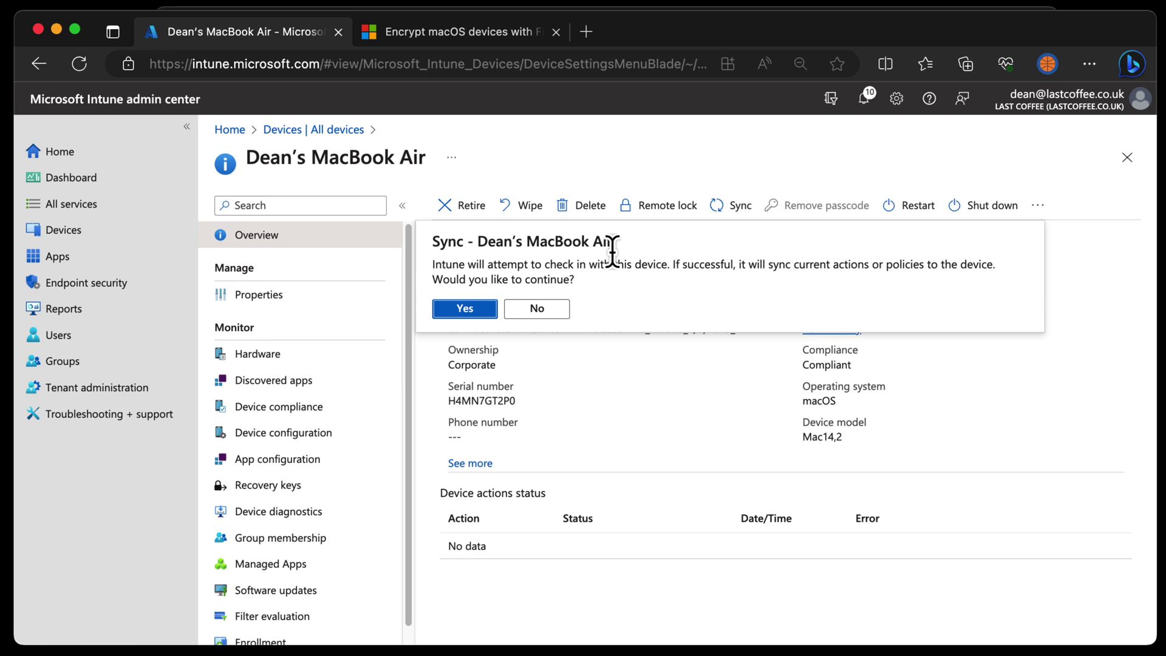
click(482, 308)
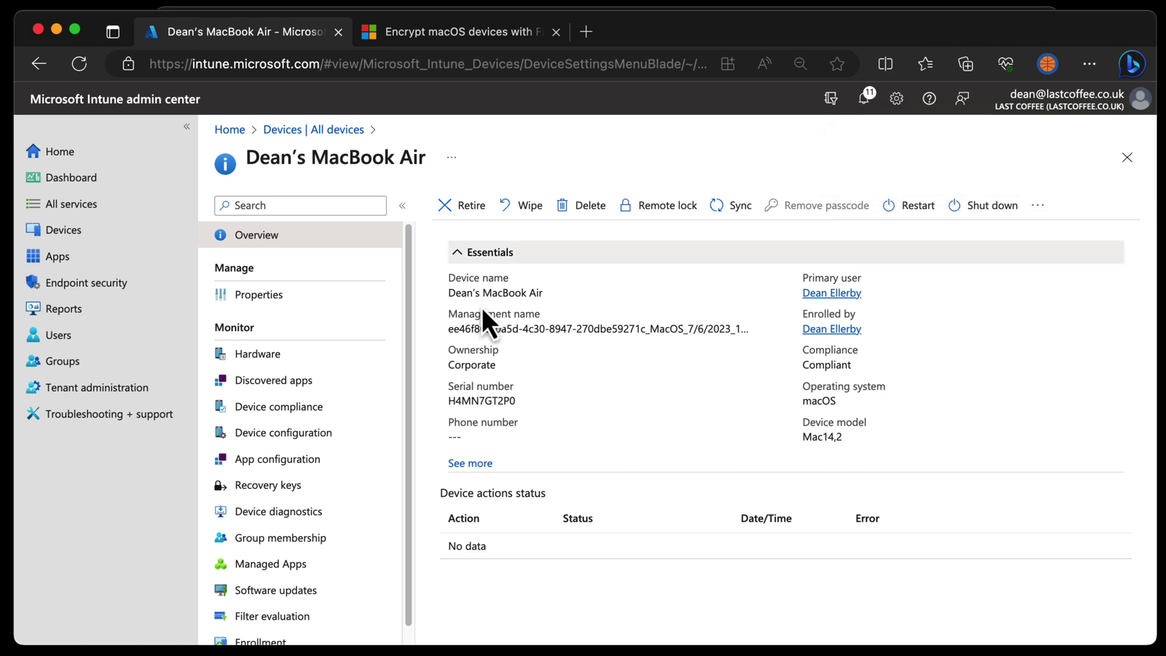
key(super+Tab)
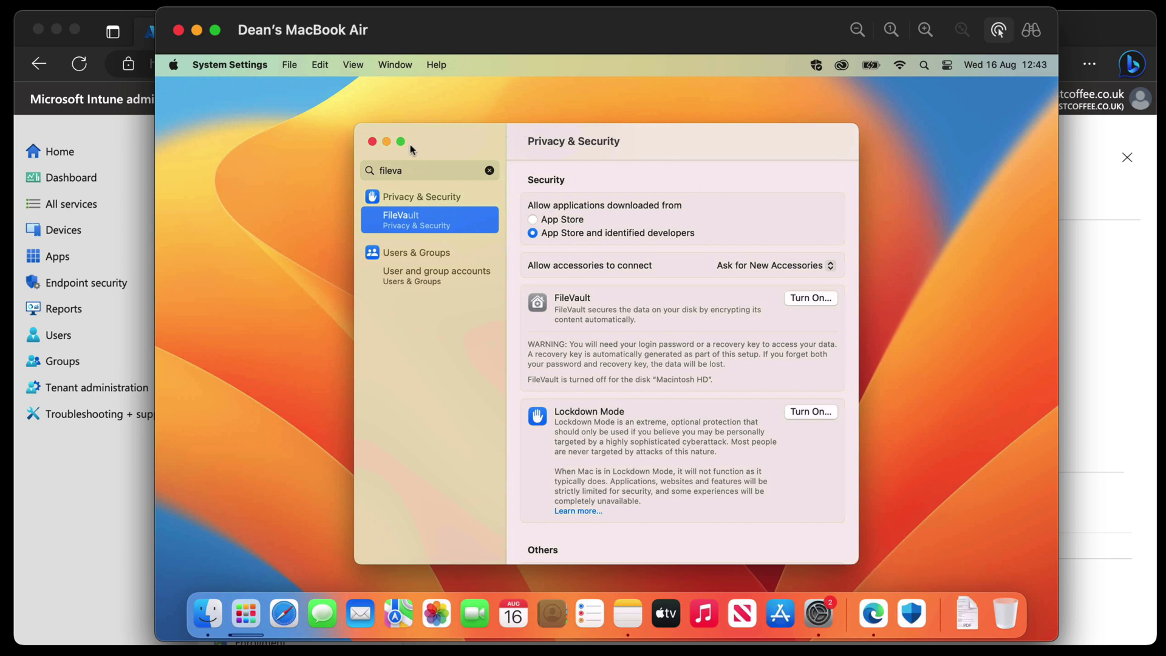
Step: Reopen System Settings and scroll Privacy & Security down to its Others section
click(373, 142)
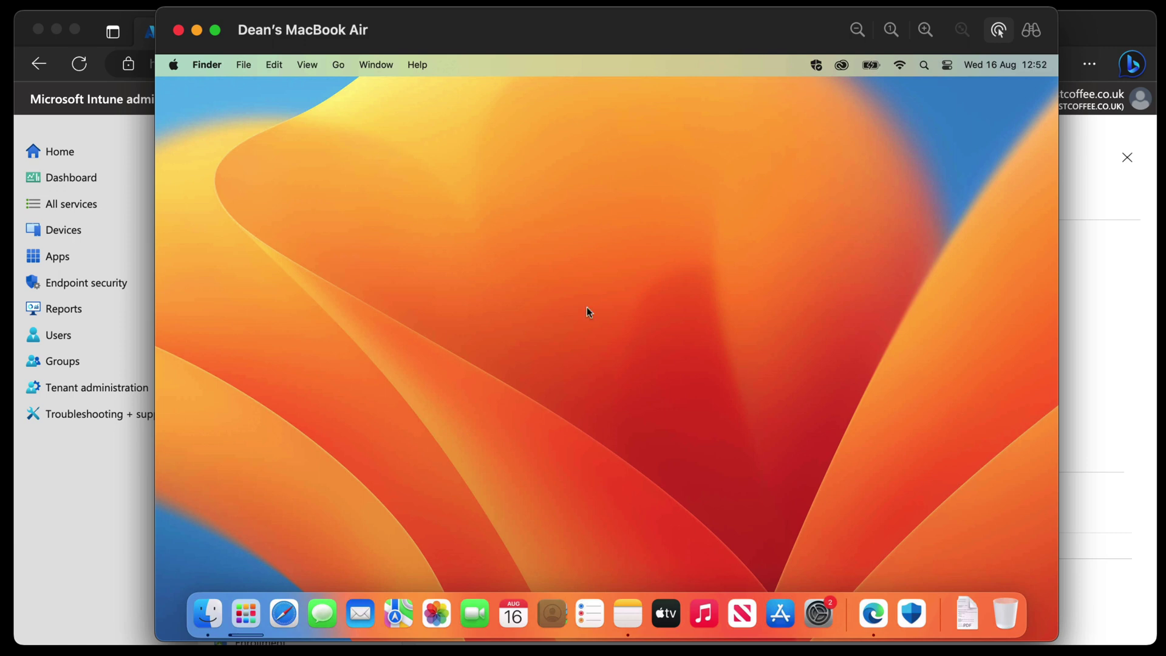
click(818, 612)
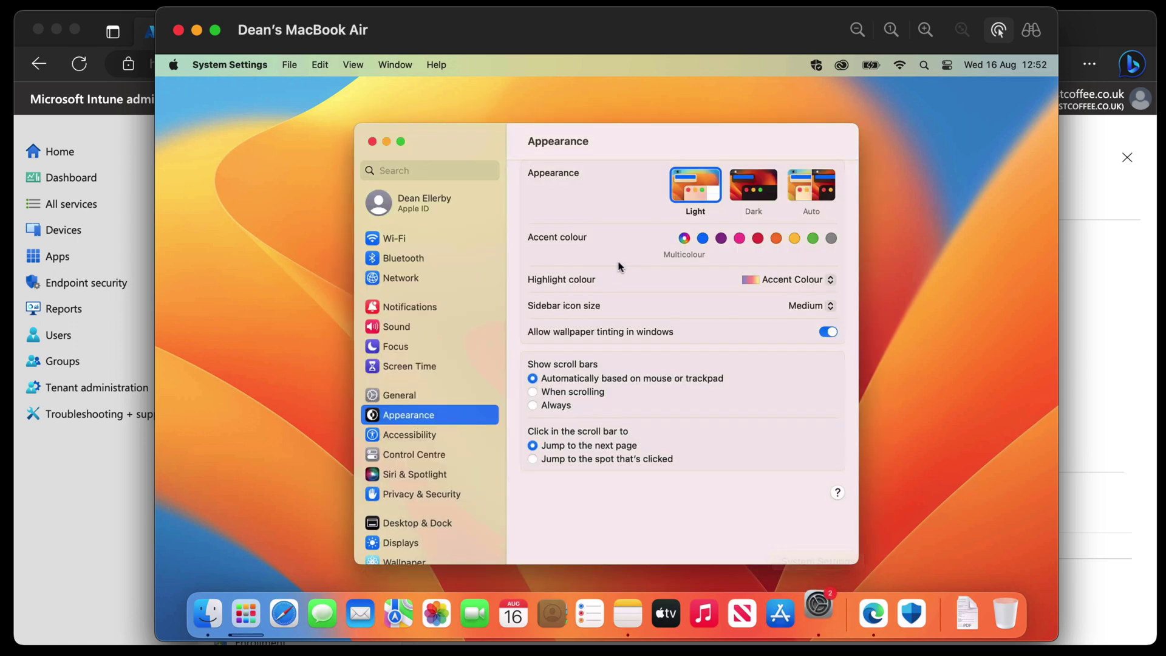
scroll(430, 496, down, 3)
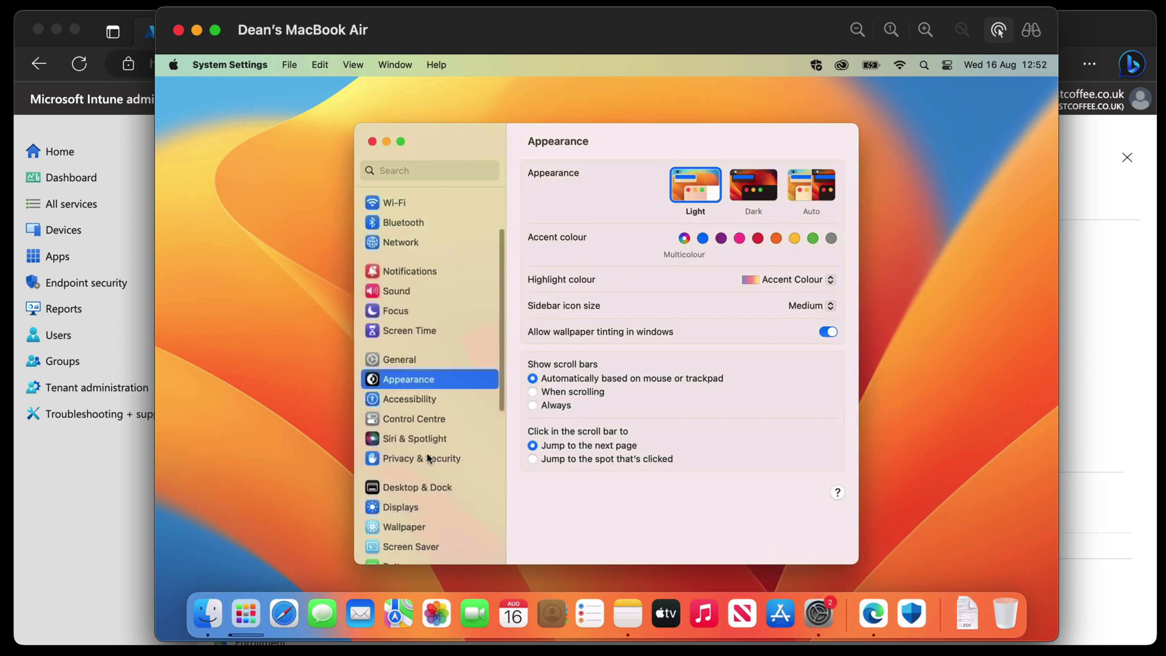
click(428, 459)
scroll(647, 495, down, 10)
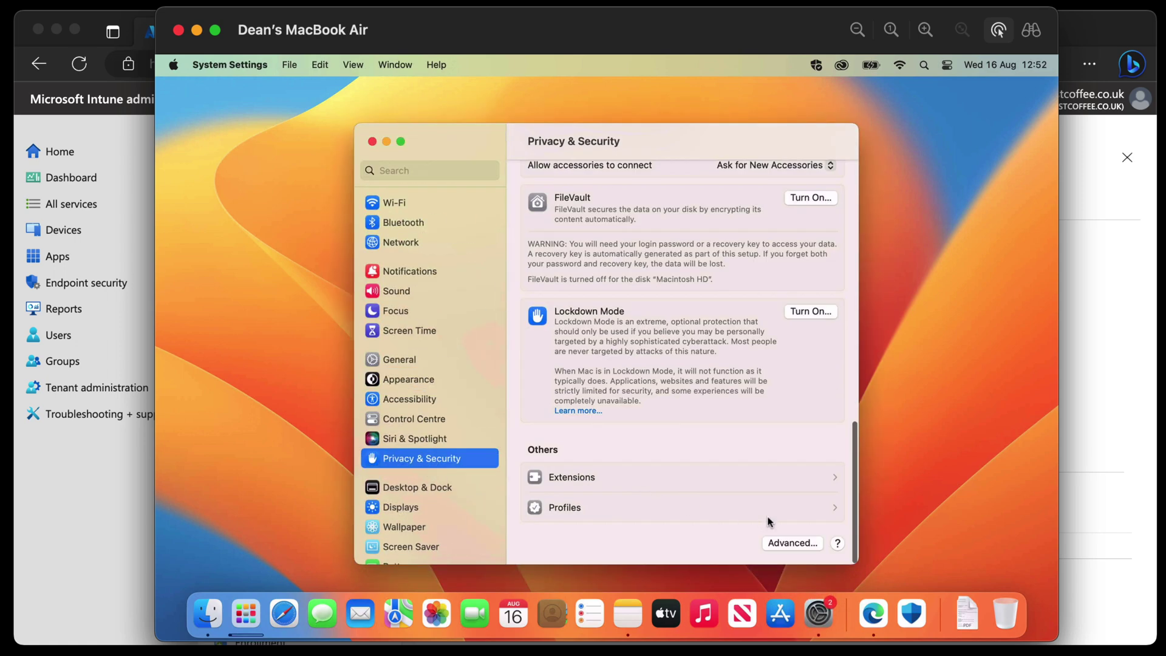
Step: Open the installed Profiles list and inspect the FileVault Escrow Profile details
click(721, 518)
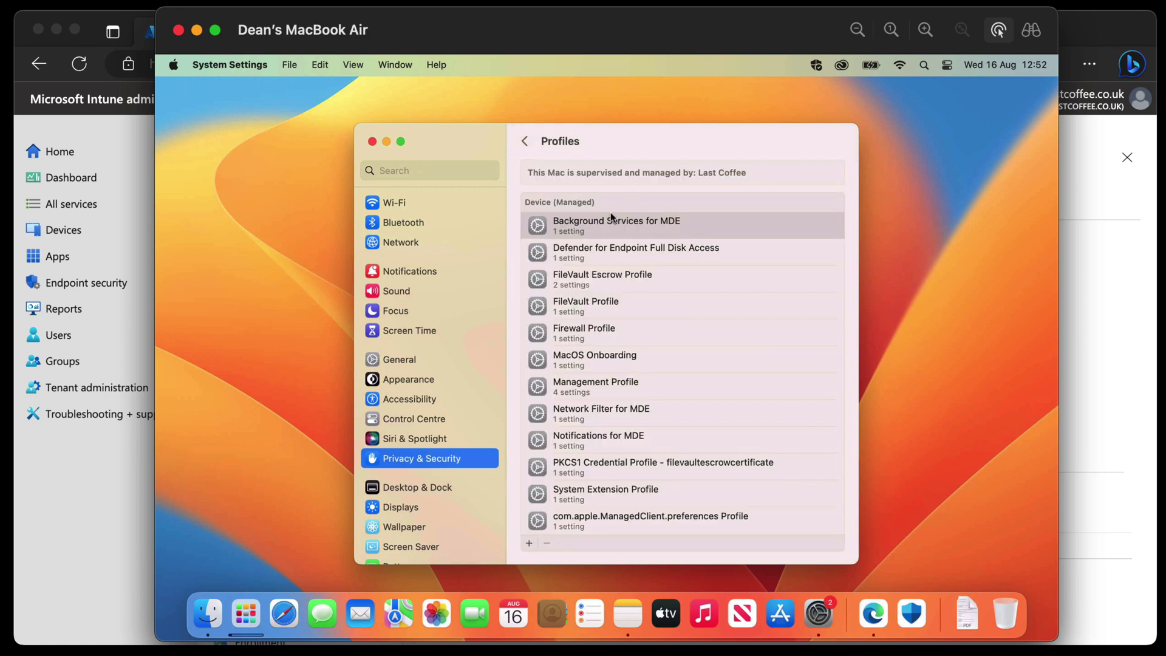
click(660, 284)
double_click(693, 282)
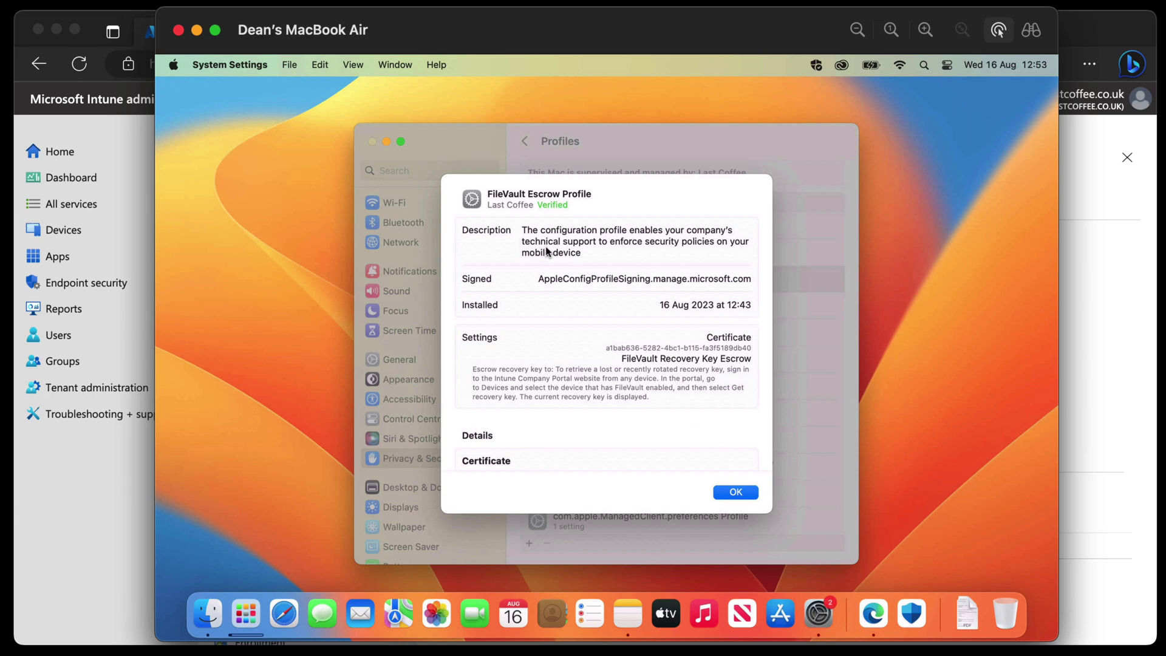
click(741, 491)
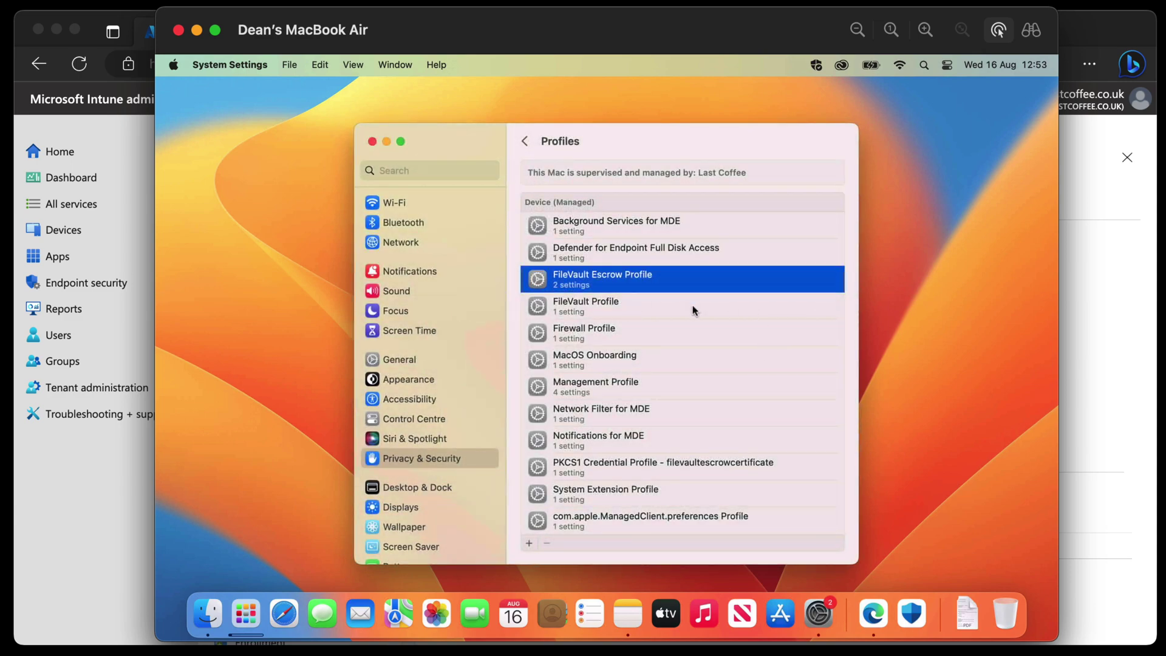
Step: Review the FileVault Profile details and the profiles list, then close System Settings
double_click(726, 306)
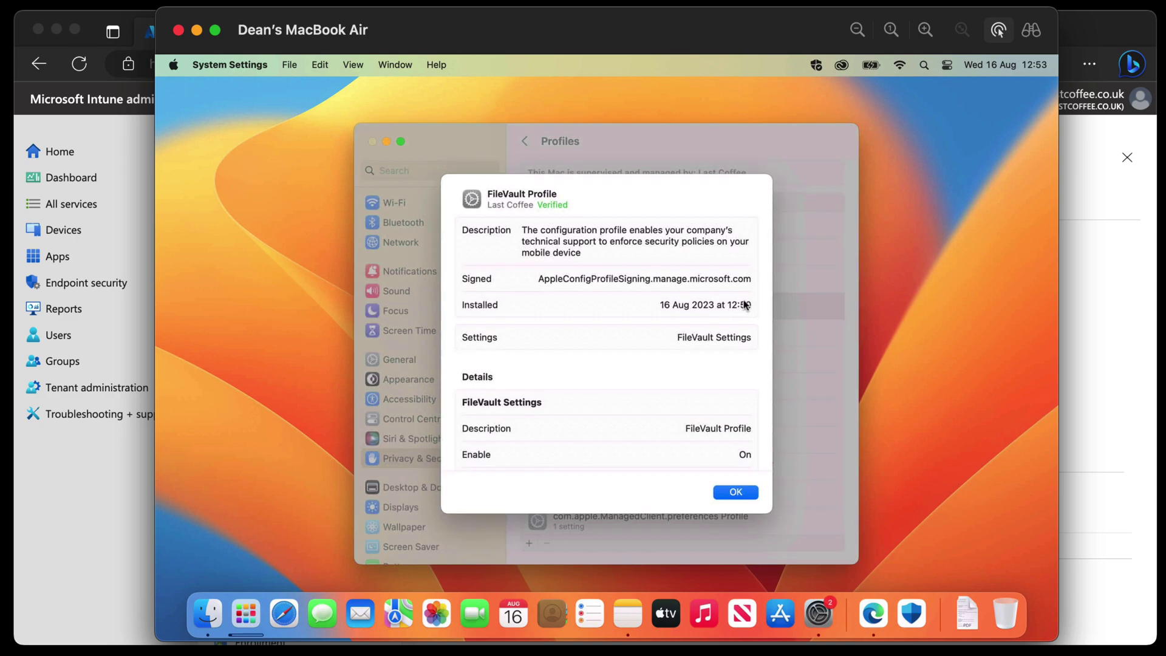
click(735, 493)
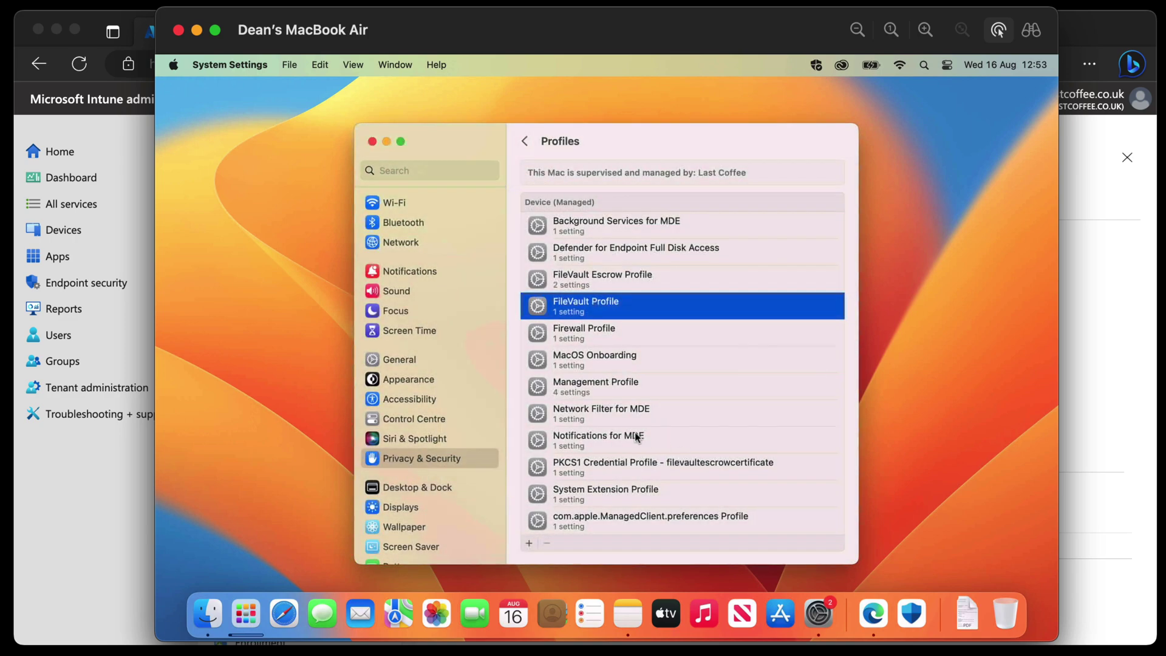
scroll(704, 461, down, 1)
scroll(661, 459, up, 1)
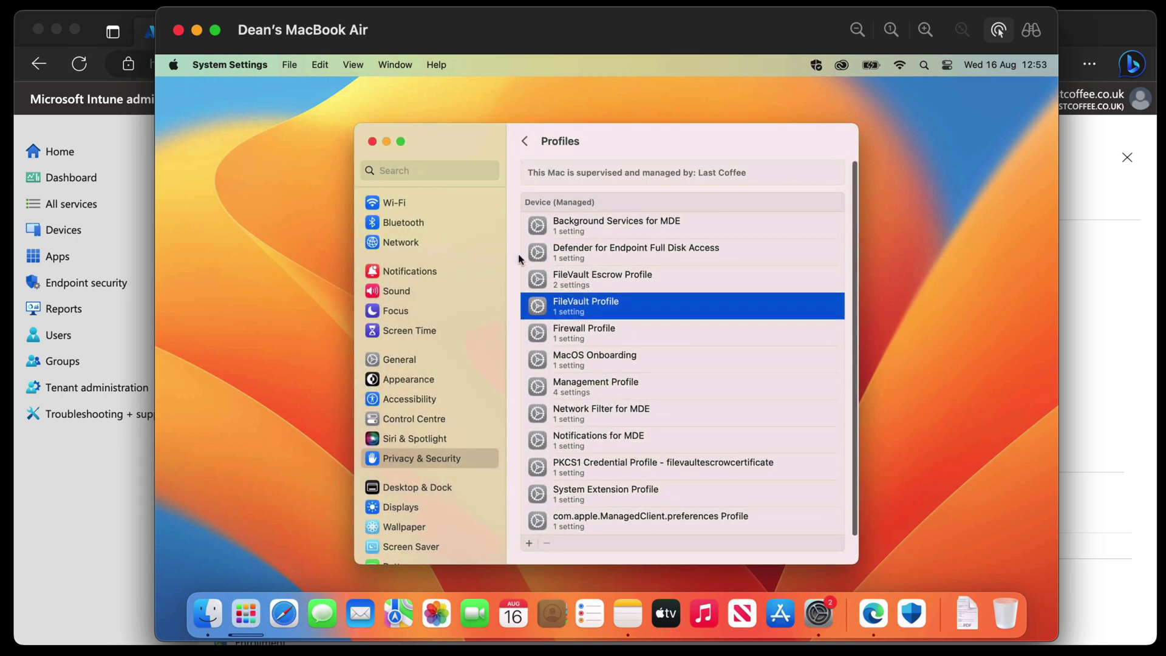
click(372, 140)
Step: Send another confirmed sync to the MacBook Air from Intune
click(105, 478)
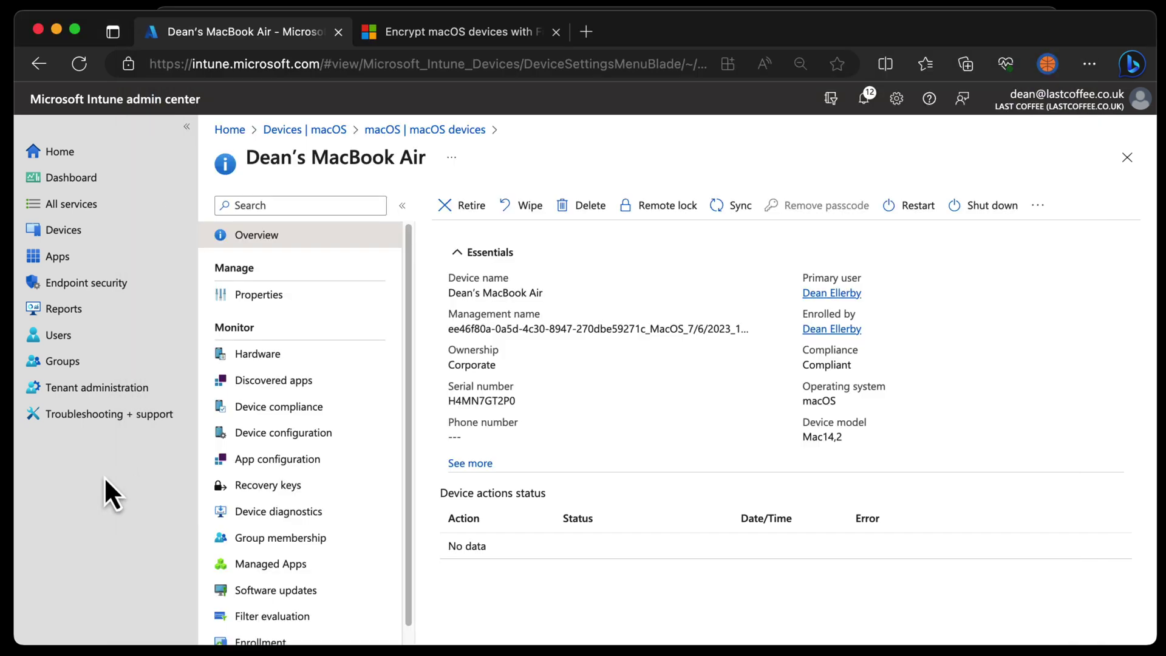
click(735, 207)
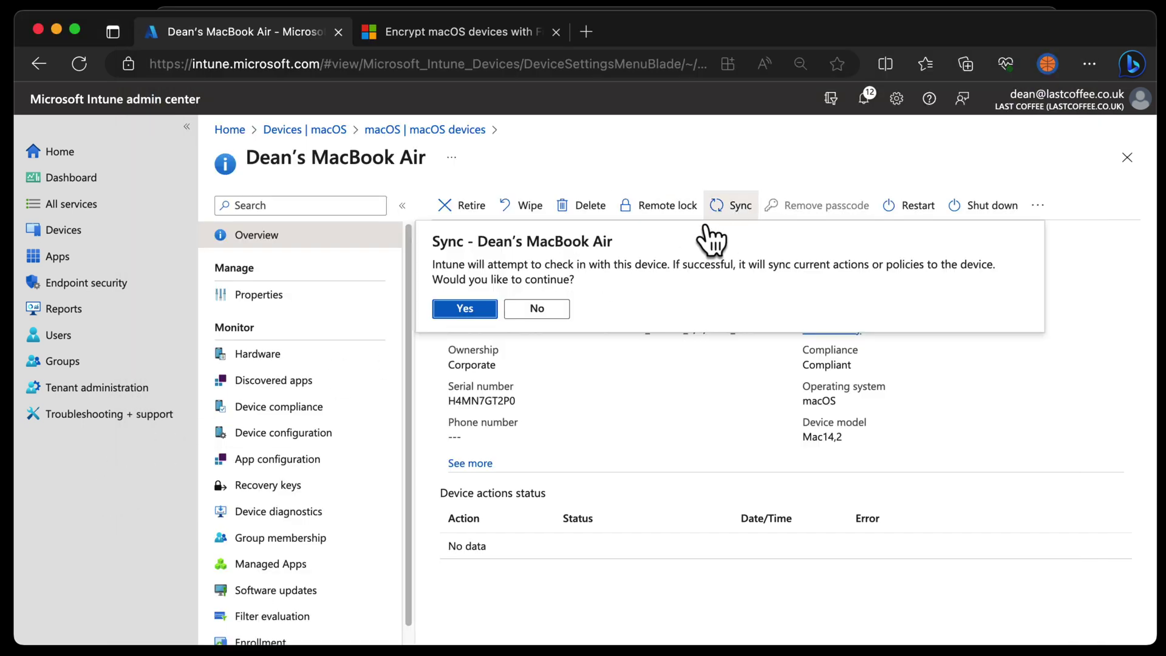
click(482, 310)
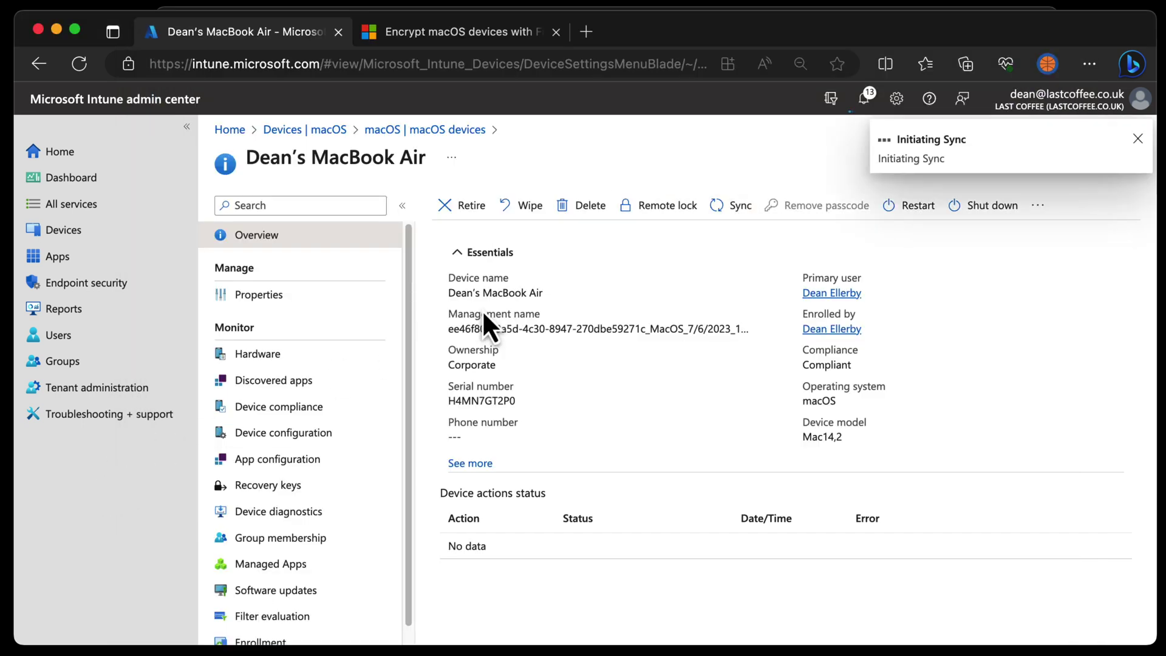
Step: Reload the device page and check Recovery keys for a FileVault recovery key
click(526, 73)
key(Return)
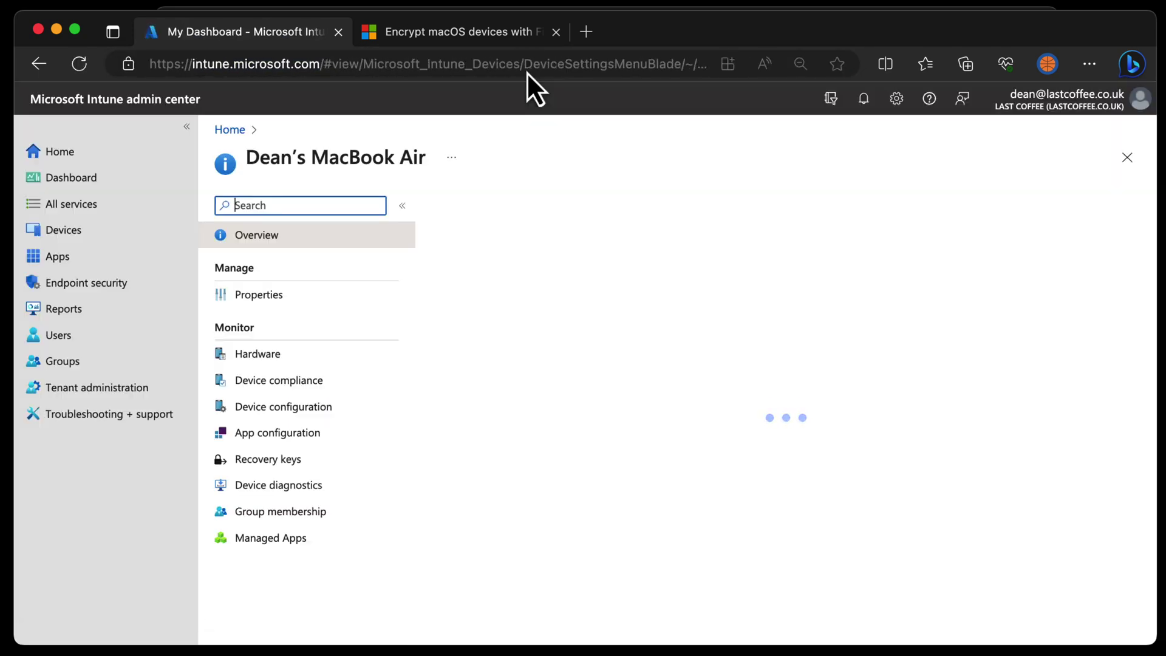
click(307, 486)
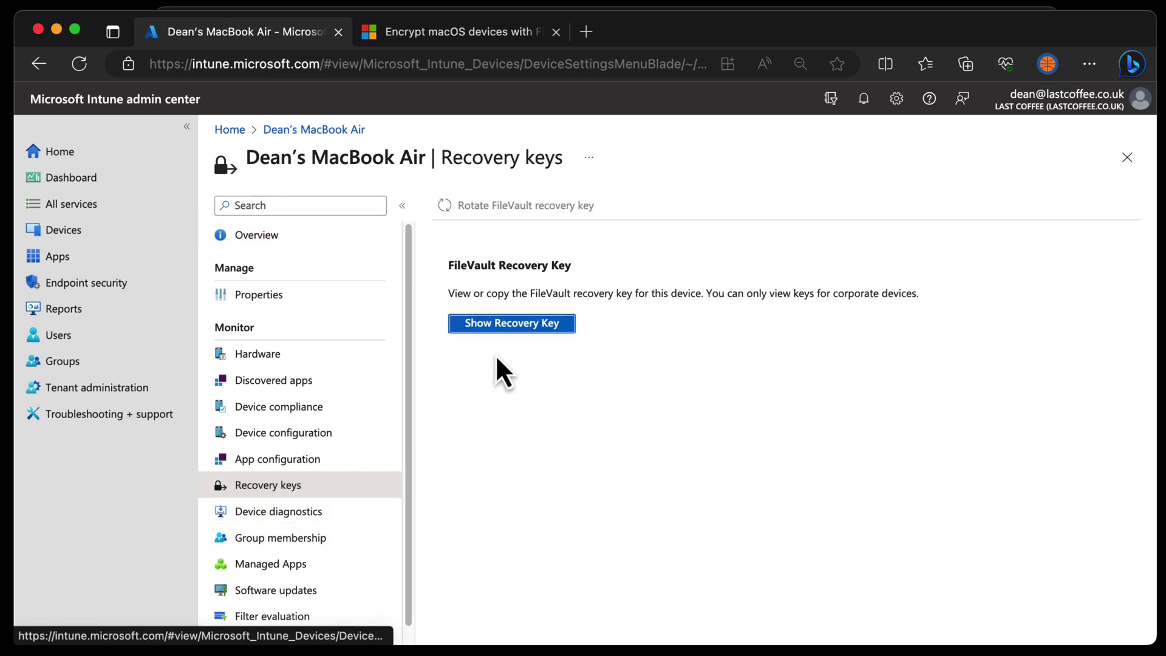
click(521, 334)
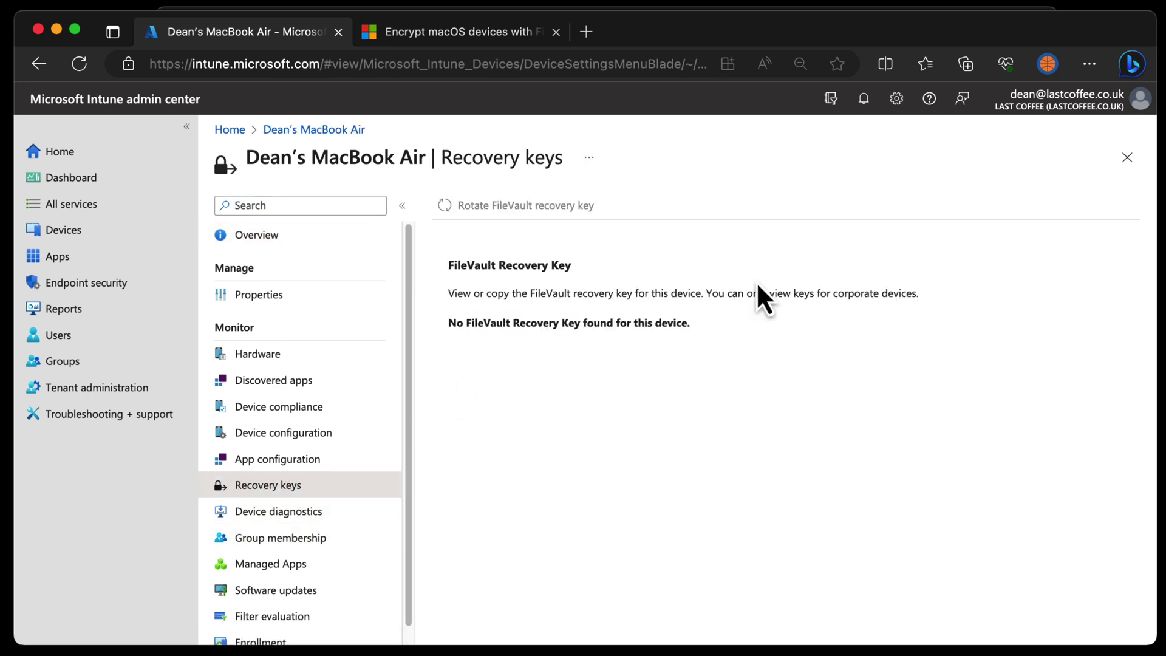
Step: Restart the Mac from the Apple menu and enter the user's password to enable FileVault
key(super+Tab)
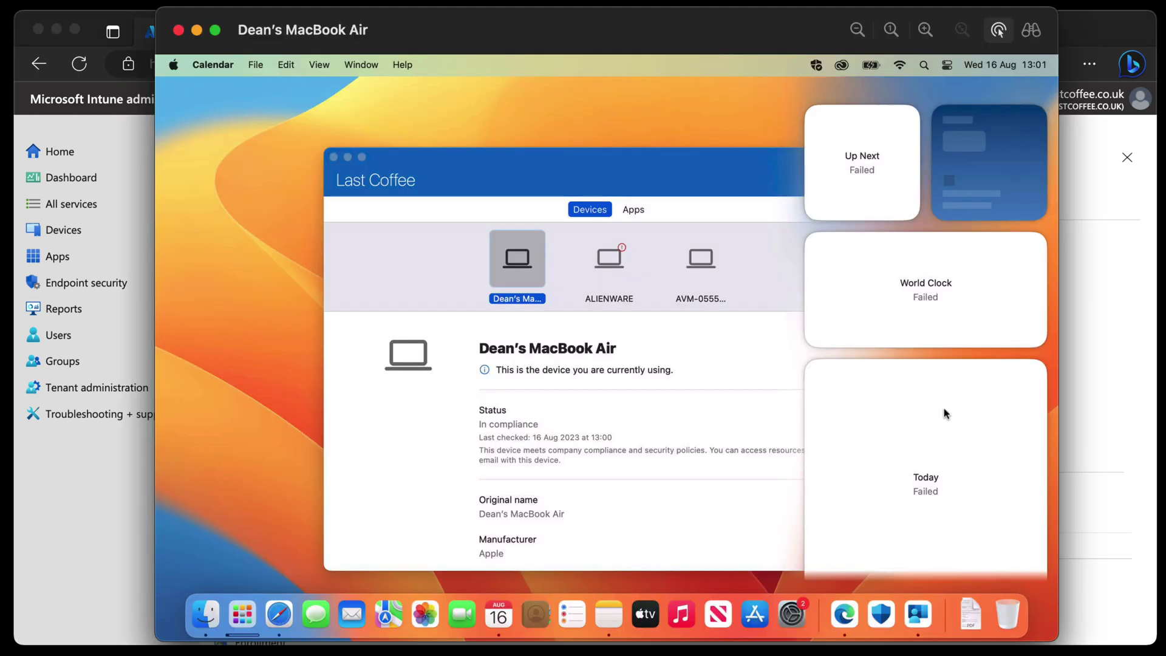
click(173, 65)
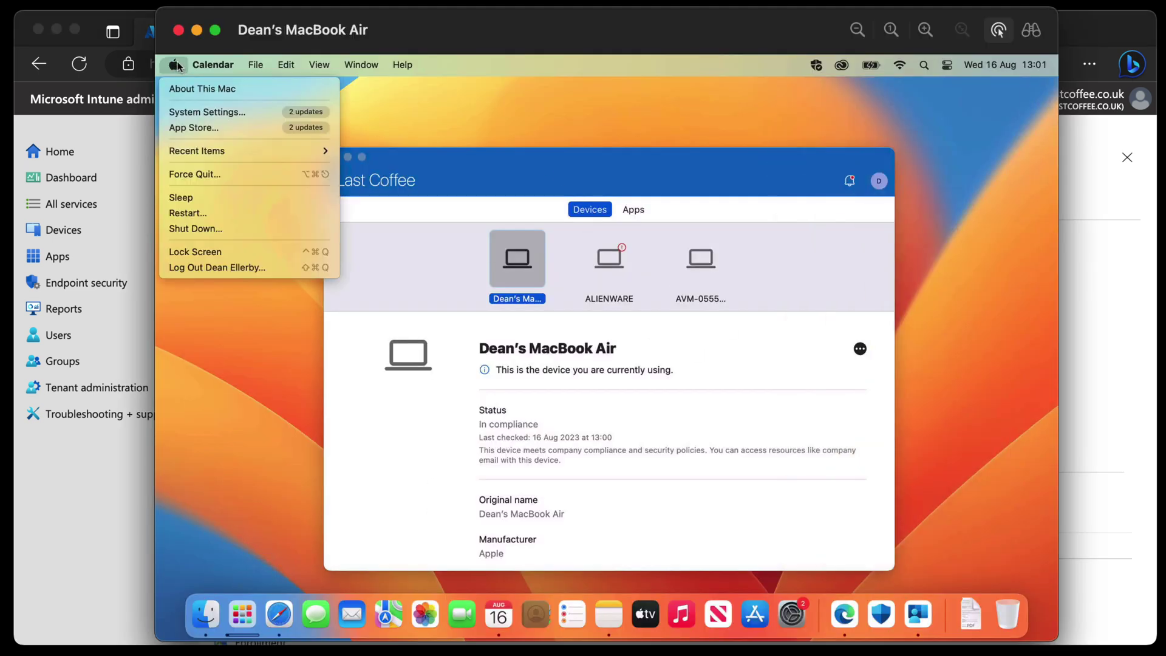
click(247, 212)
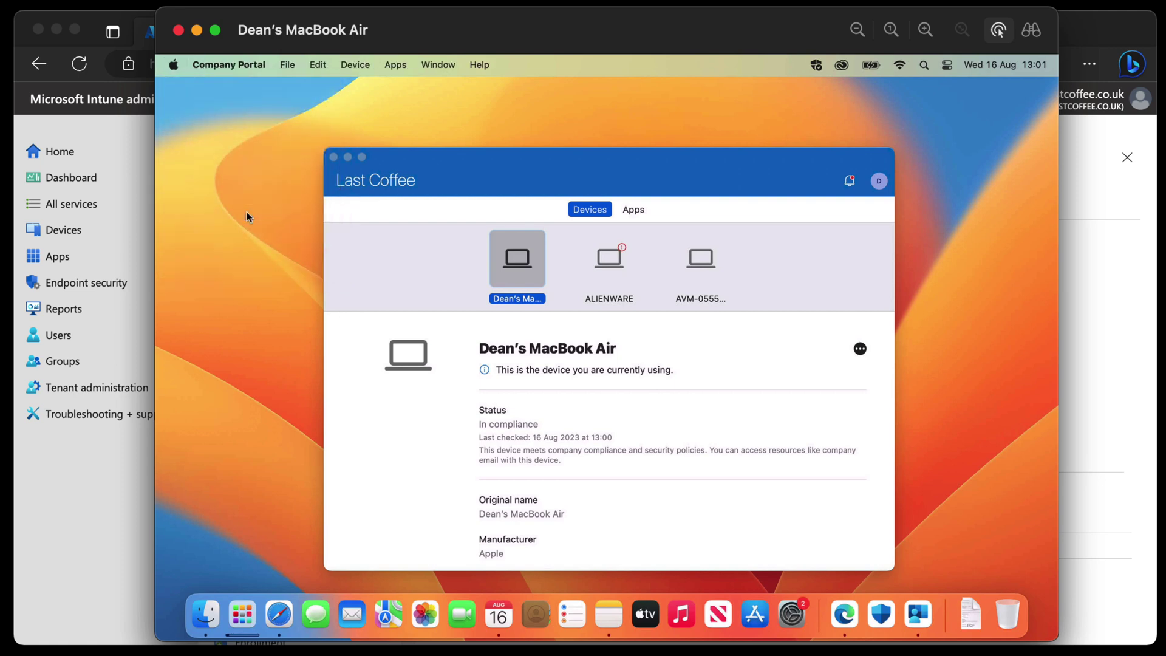
click(715, 277)
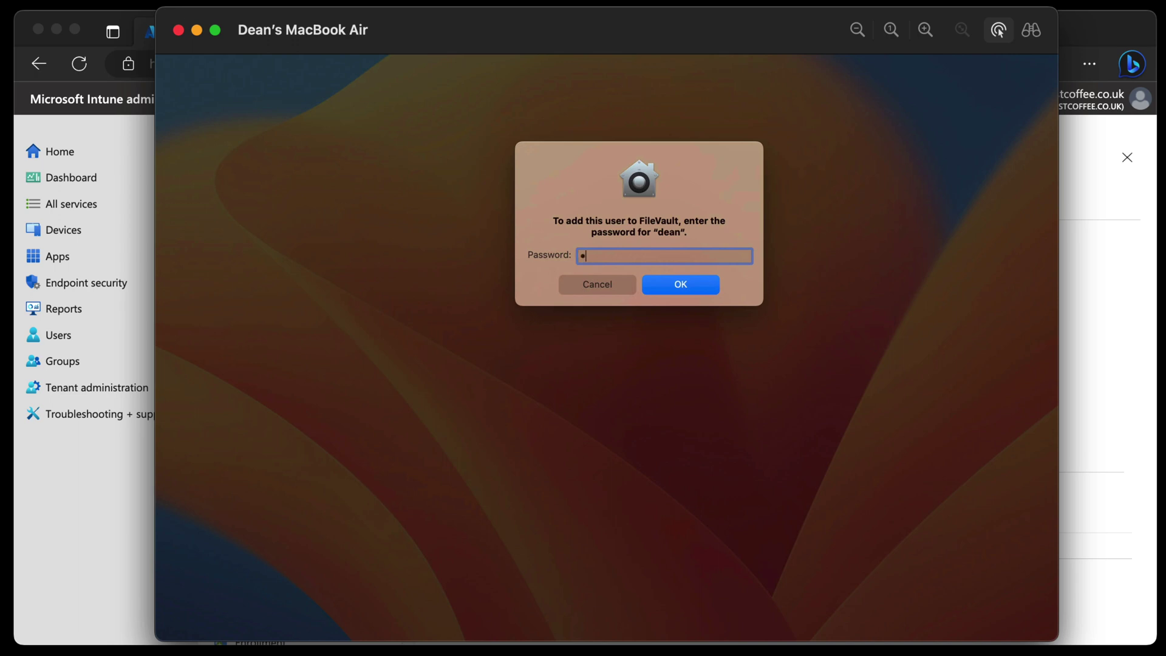
click(663, 293)
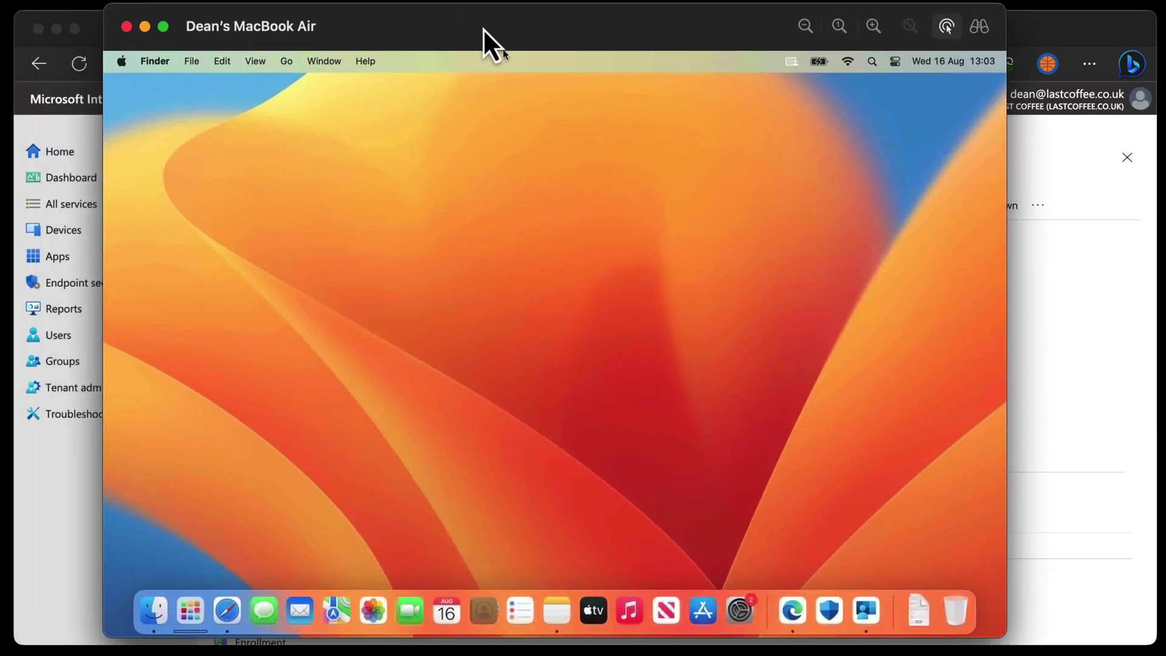
Step: Drag the remote Mac window slightly to the right
drag(482, 28, 501, 31)
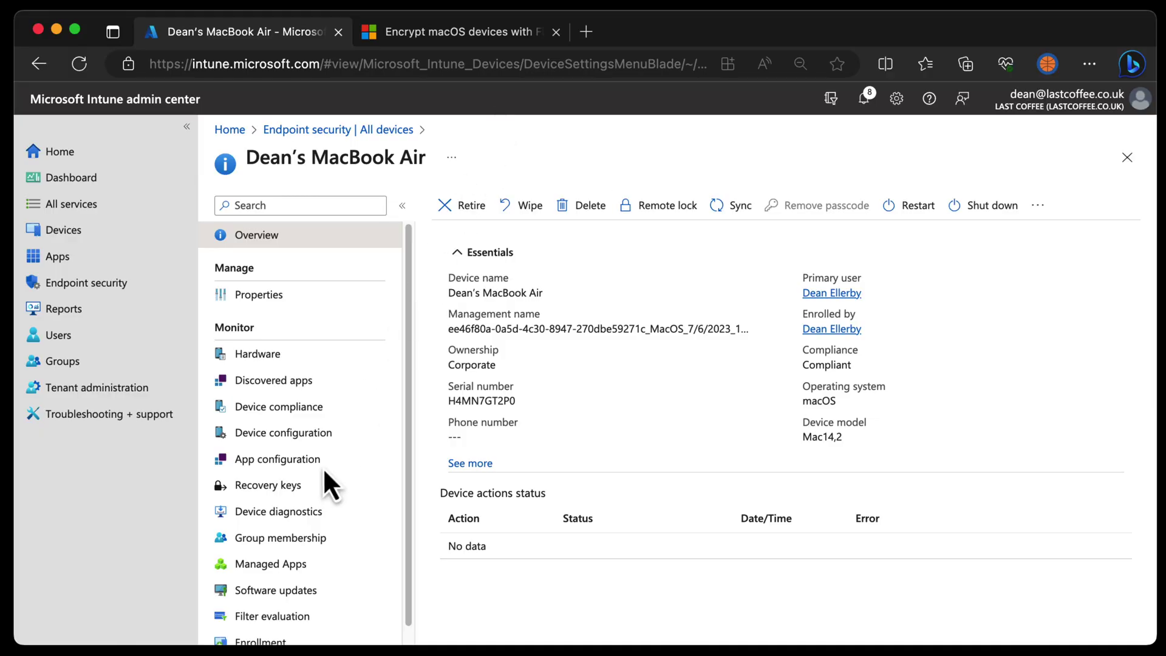
Step: Confirm Properties > Hardware shows Encrypted Yes, then reveal the FileVault recovery key
scroll(309, 504, down, 1)
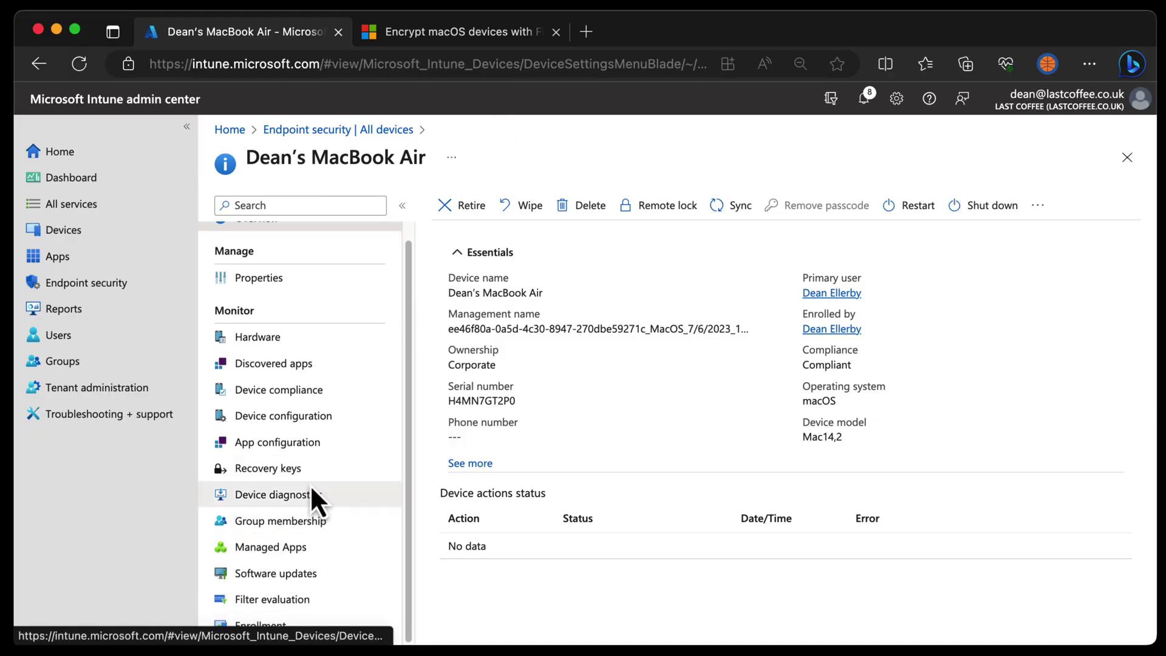
click(314, 277)
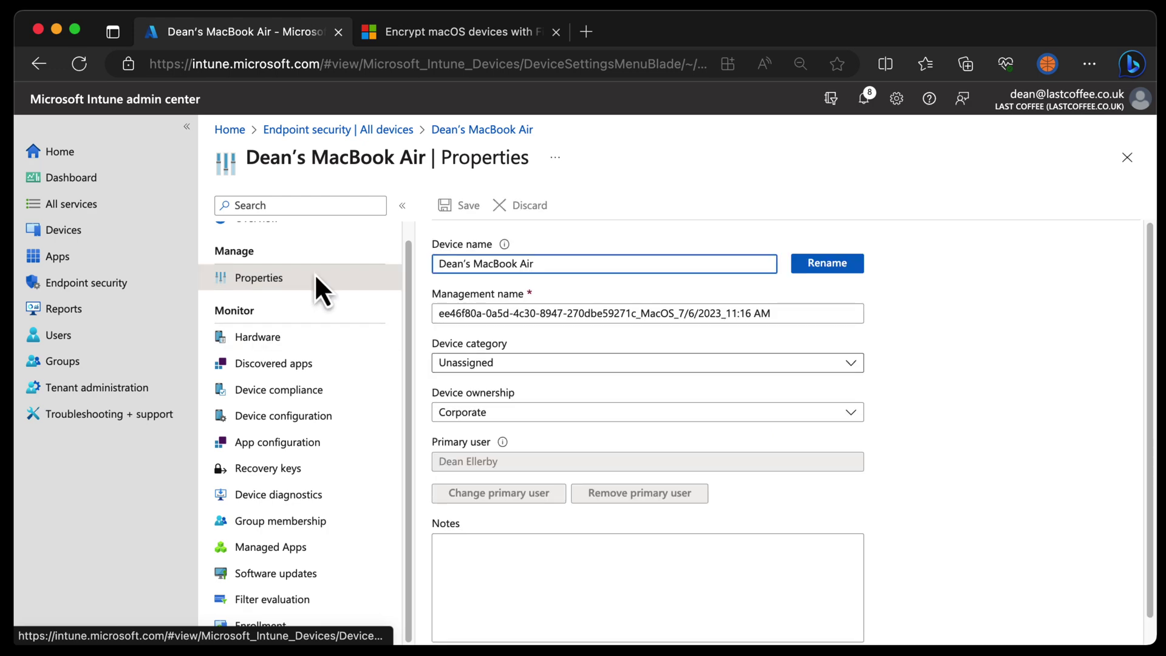
click(301, 340)
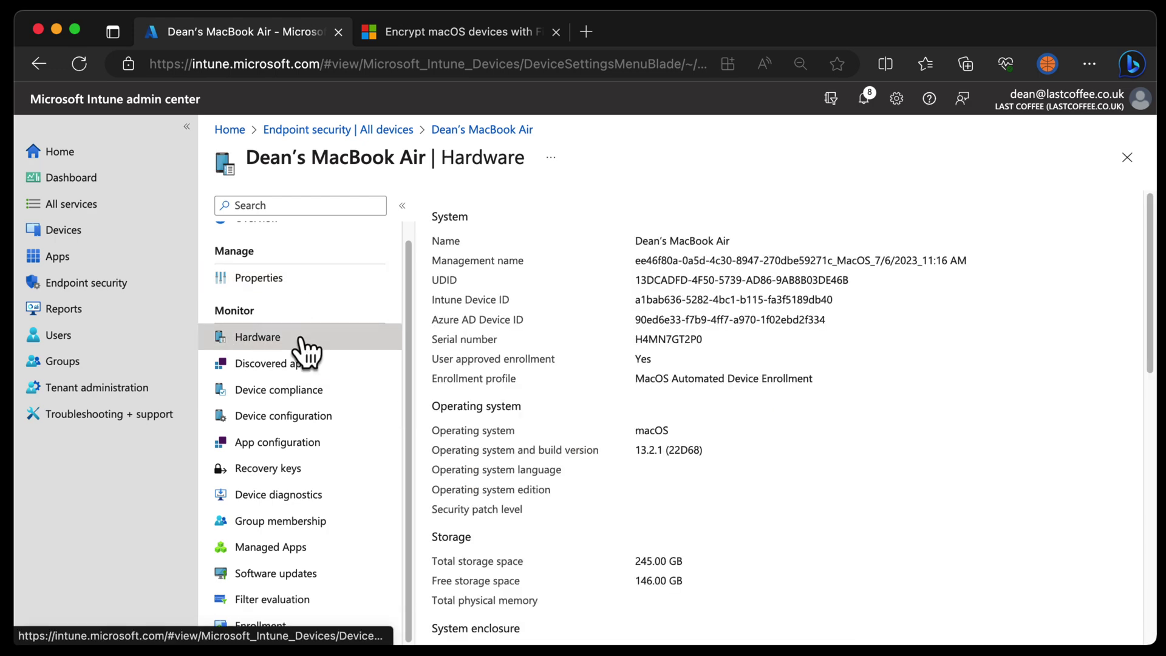
scroll(389, 398, down, 10)
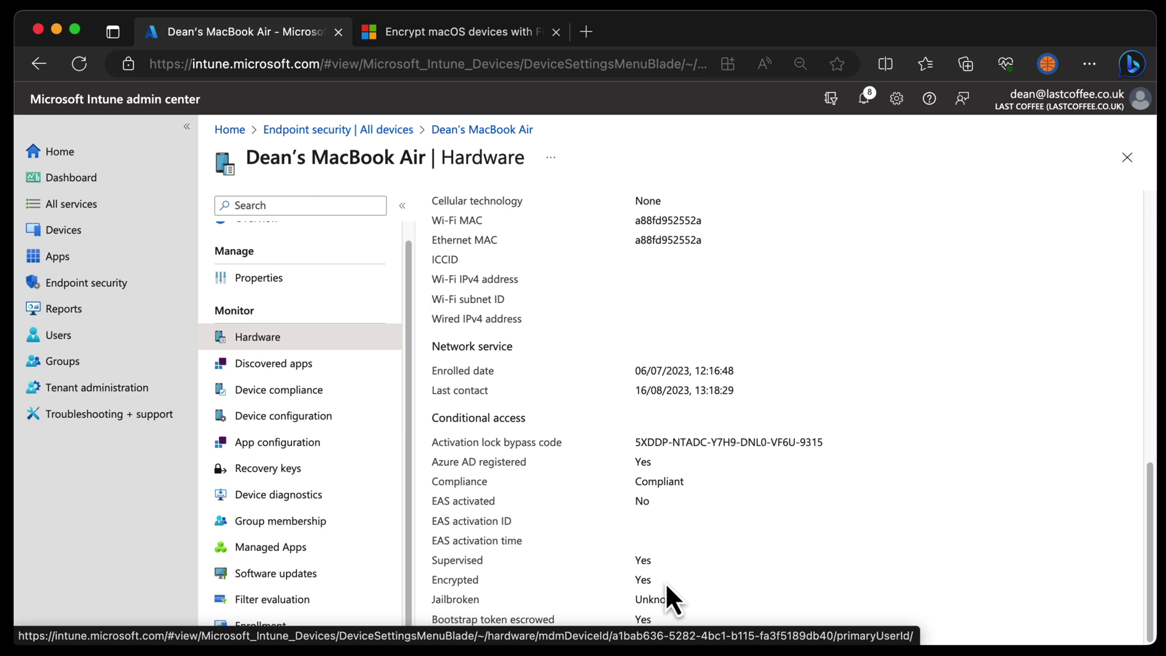
click(325, 479)
click(523, 324)
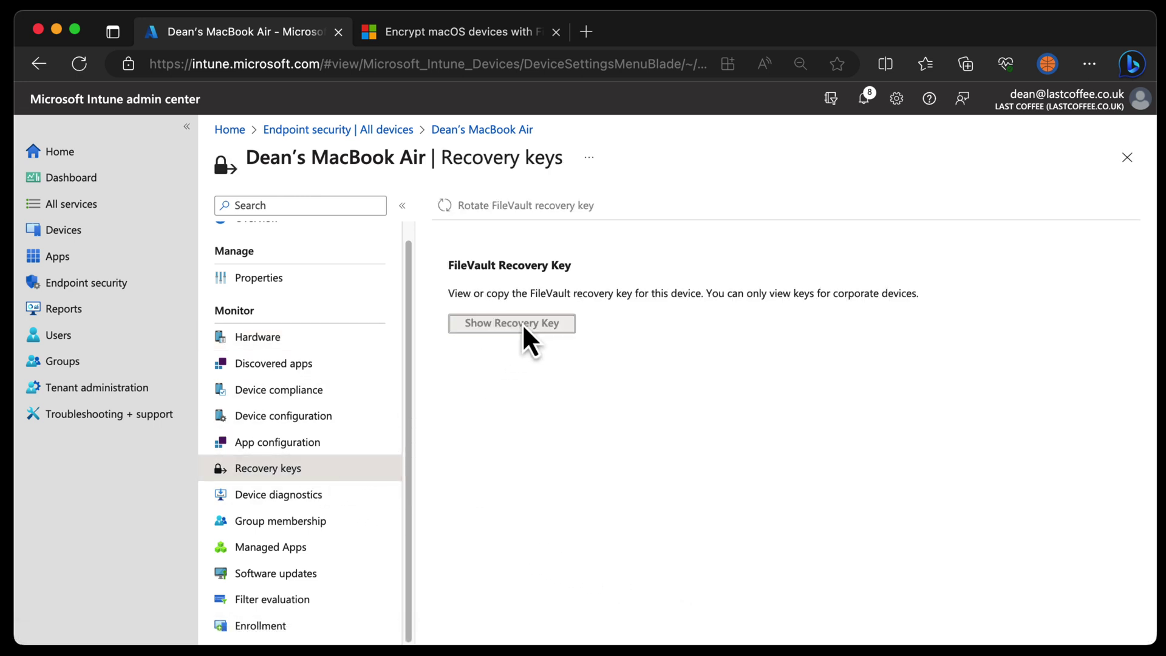